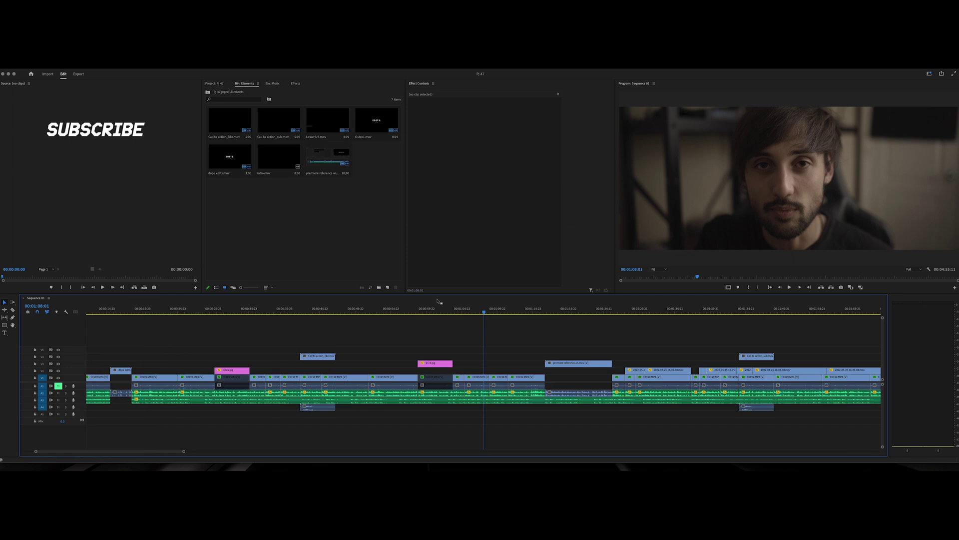
- Nudge the playhead a few frames forward and leave no clip selected in the timeline
{"action": "left_click_drag", "start_coordinate": [477, 312], "coordinate": [480, 313]}
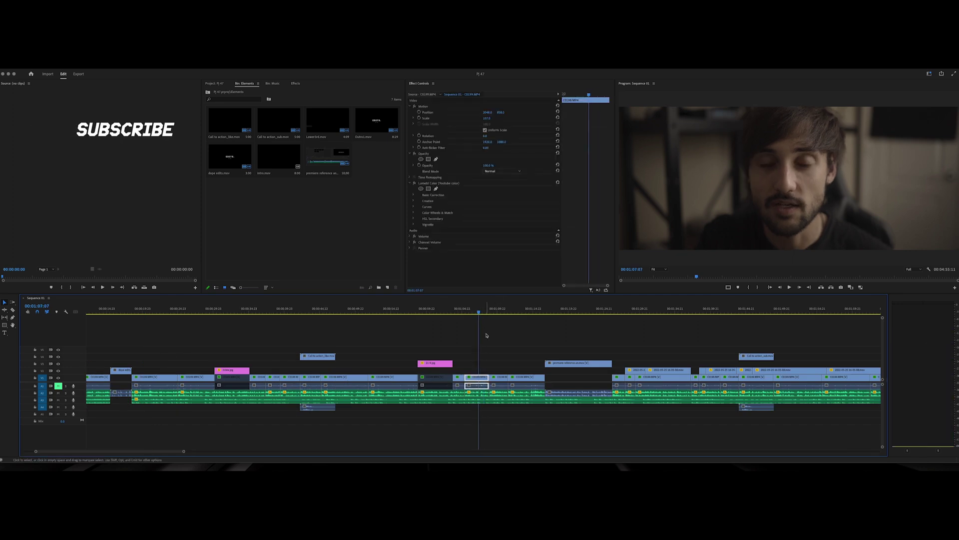
{"action": "scroll", "coordinate": [448, 330], "scroll_direction": "right", "scroll_amount": 1}
{"action": "left_click", "coordinate": [448, 331]}
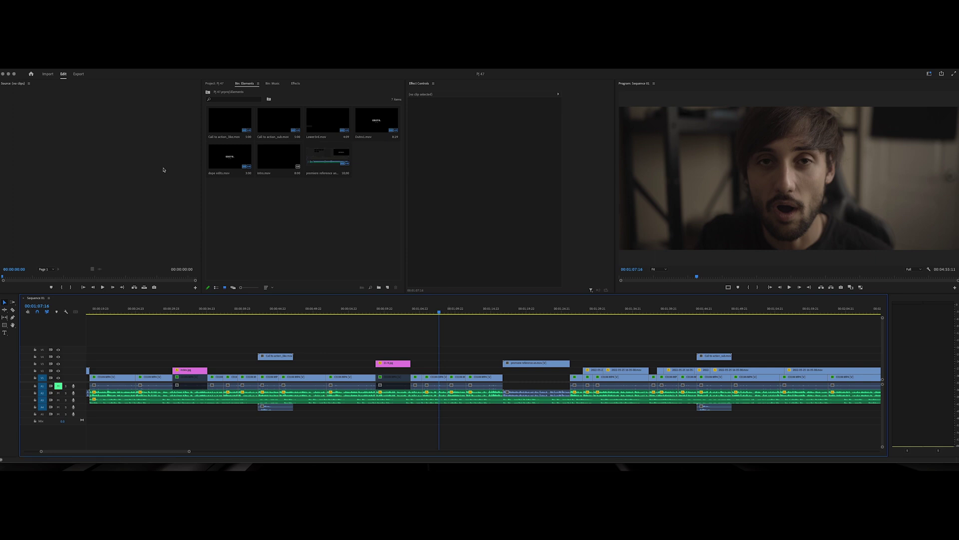
{"action": "mouse_move", "coordinate": [87, 71]}
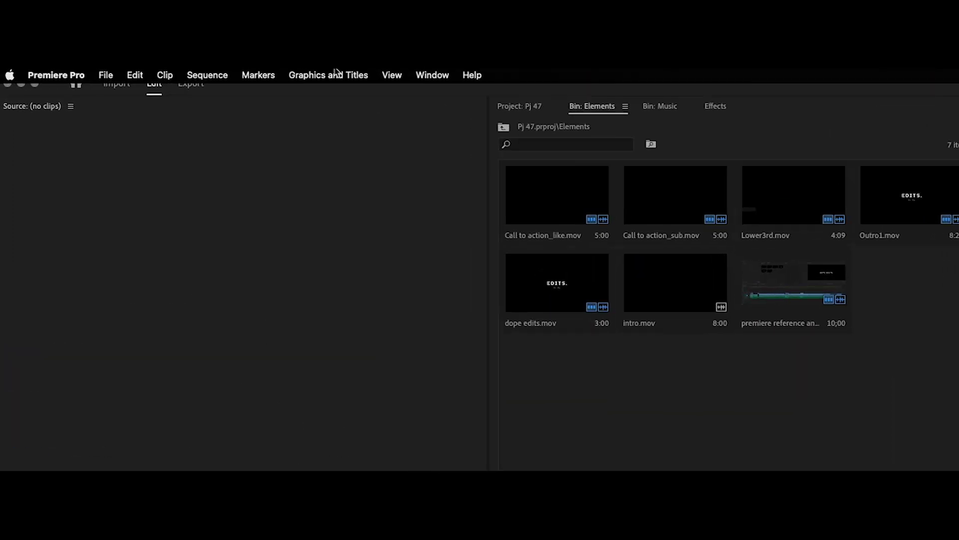
- Switch Premiere Pro to the Color workspace via Window > Workspaces
{"action": "left_click", "coordinate": [178, 71]}
{"action": "mouse_move", "coordinate": [746, 111]}
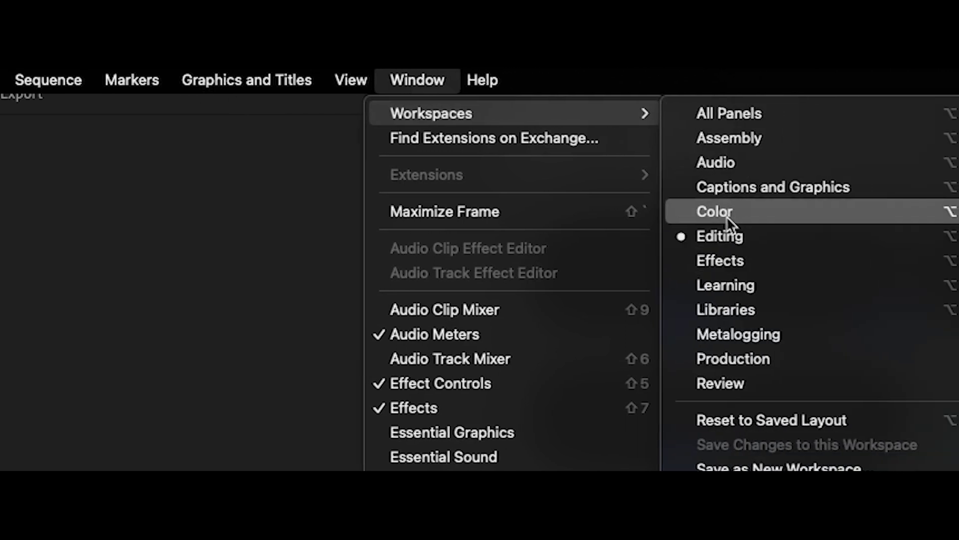
{"action": "left_click", "coordinate": [727, 213]}
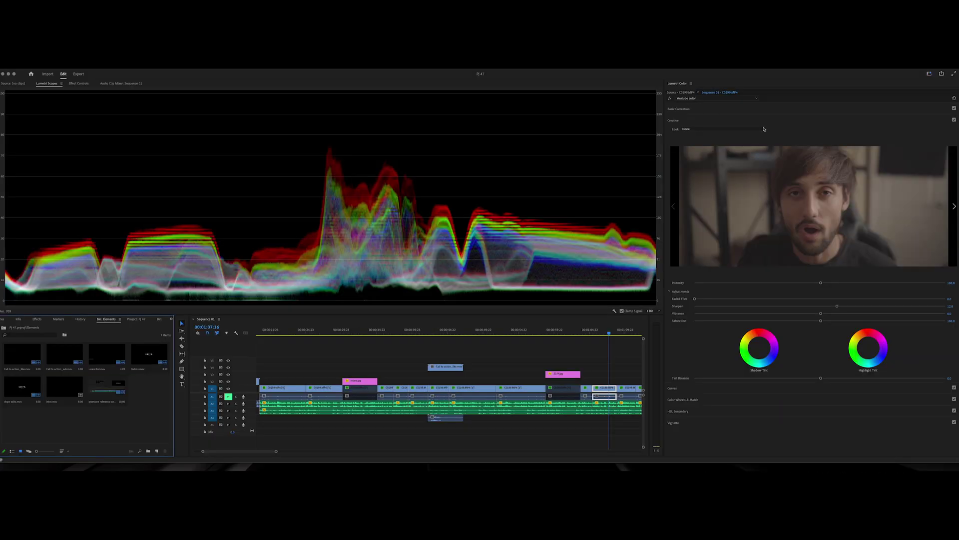
- Expand Lumetri Color's Basic Correction controls and show the Program monitor beside the scopes
{"action": "mouse_move", "coordinate": [43, 71]}
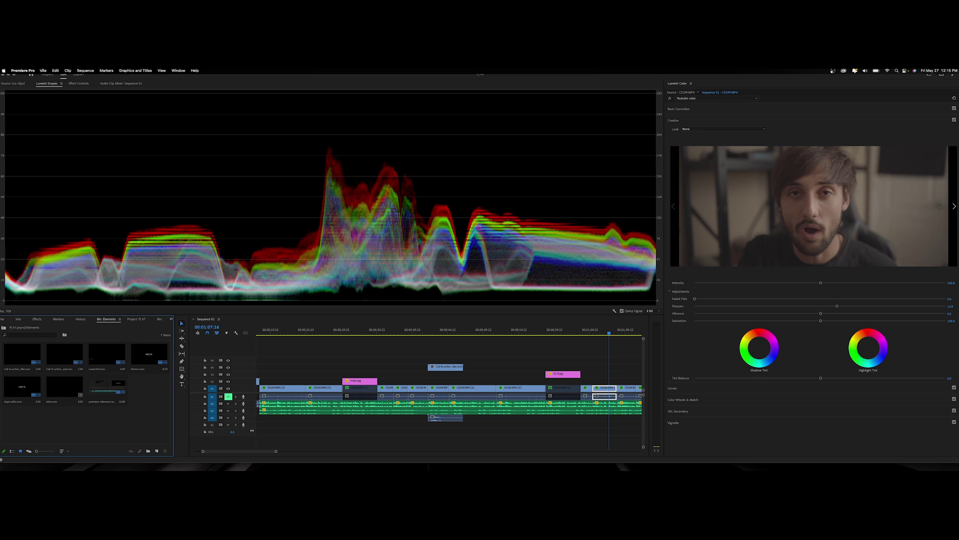
{"action": "left_click", "coordinate": [178, 70]}
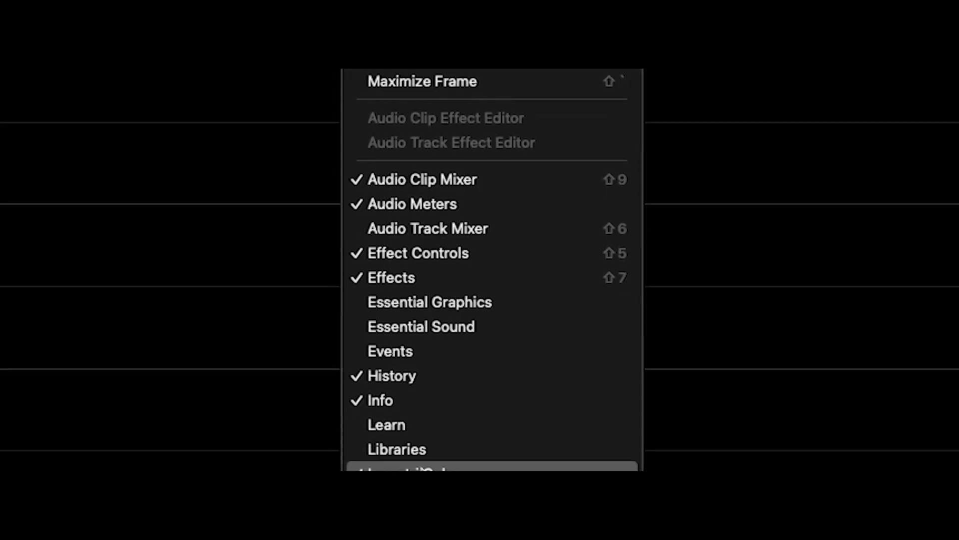
{"action": "left_click", "coordinate": [363, 258]}
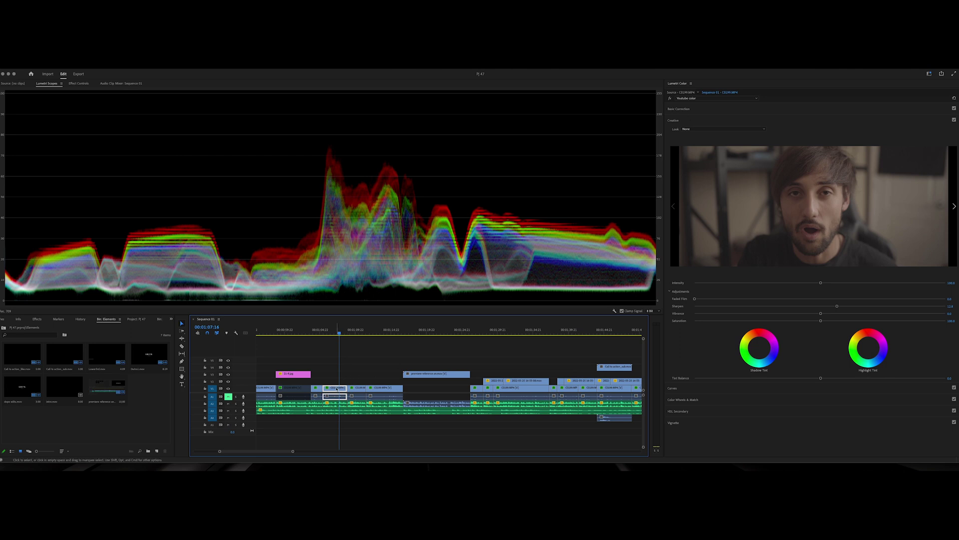
{"action": "left_click", "coordinate": [694, 110]}
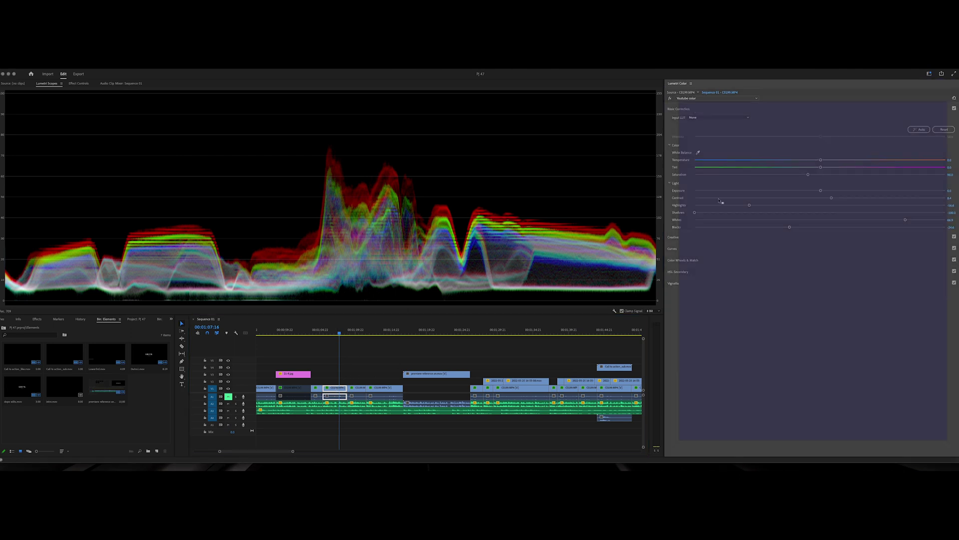
{"action": "key", "text": "shift+4"}
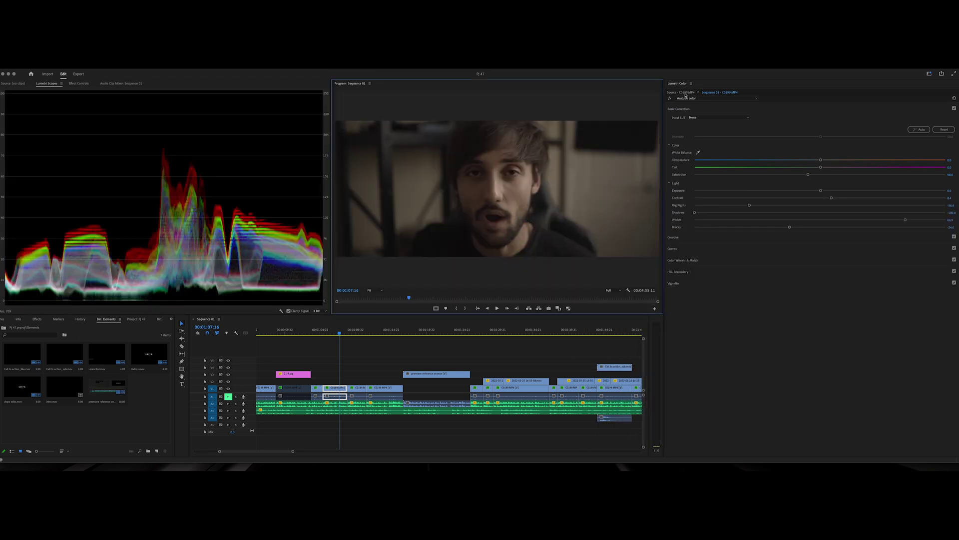
- Bypass the Lumetri grade to view the ungraded talking-head clip, then re-enable it
{"action": "left_click", "coordinate": [670, 98]}
{"action": "left_click", "coordinate": [338, 334]}
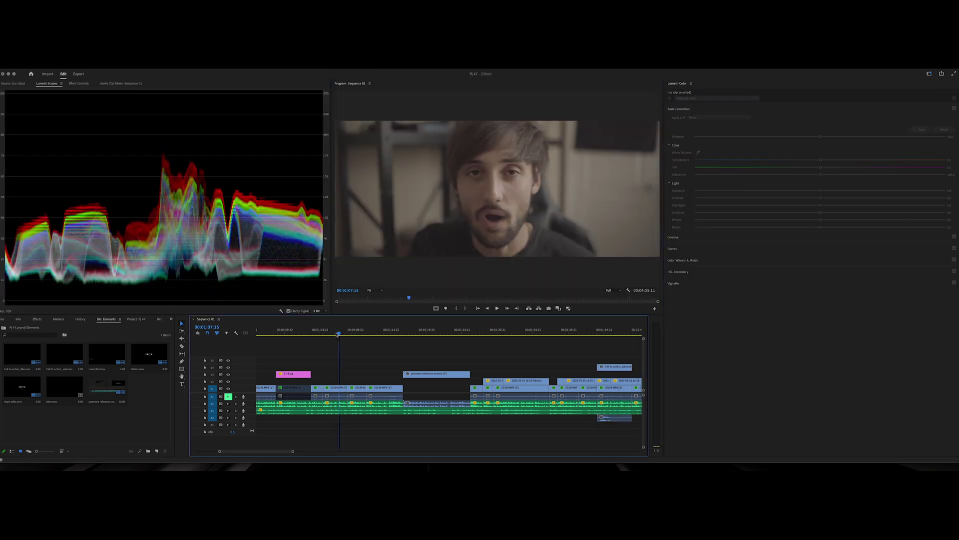
{"action": "left_click", "coordinate": [335, 334]}
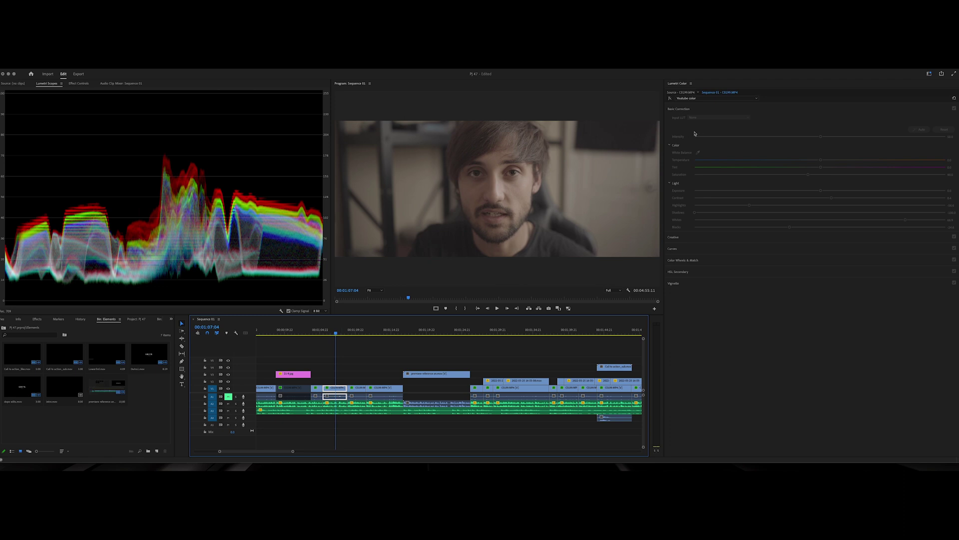
{"action": "left_click", "coordinate": [670, 98]}
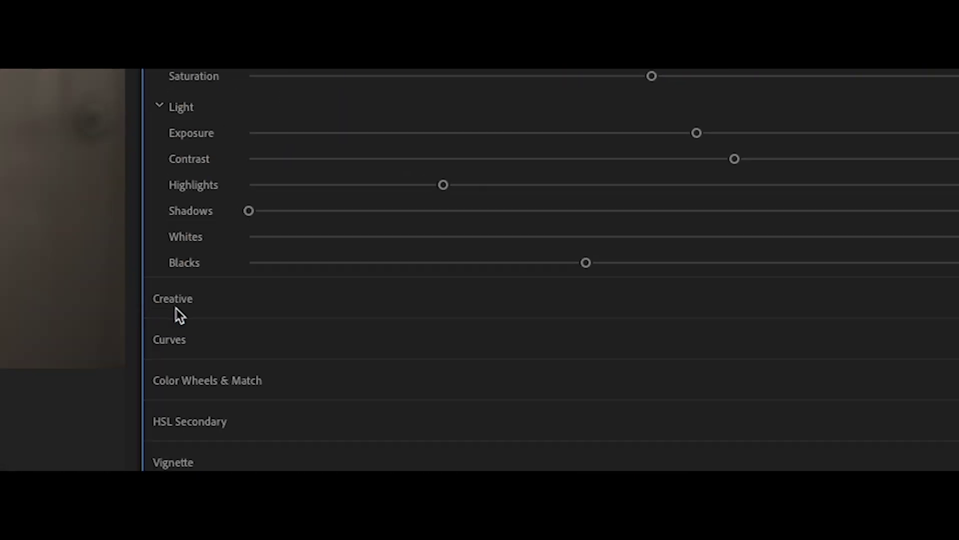
{"action": "left_click", "coordinate": [680, 242]}
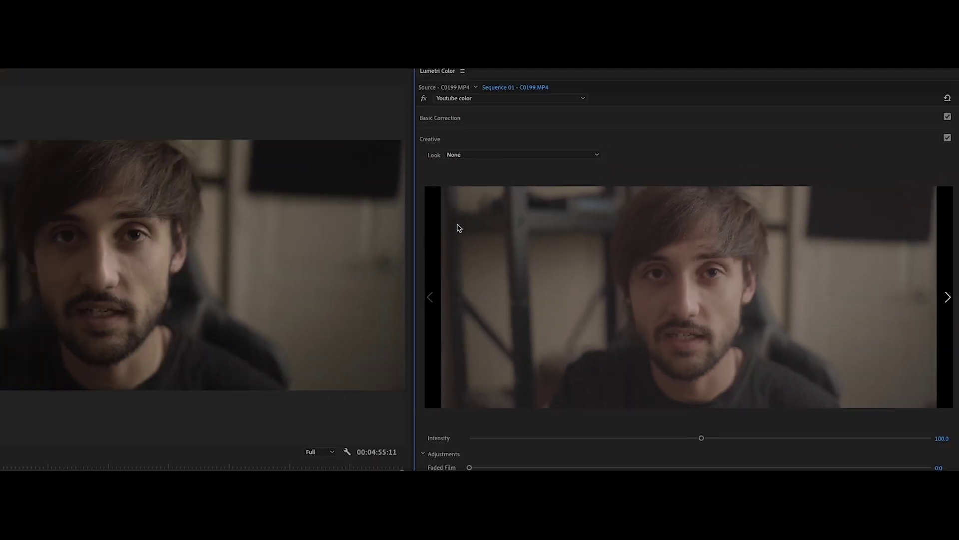
- Apply the Fuji F125 Kodak 2395 (by Adobe) look, sweeping Intensity from 148.3 to nearly zero
{"action": "left_click", "coordinate": [453, 155]}
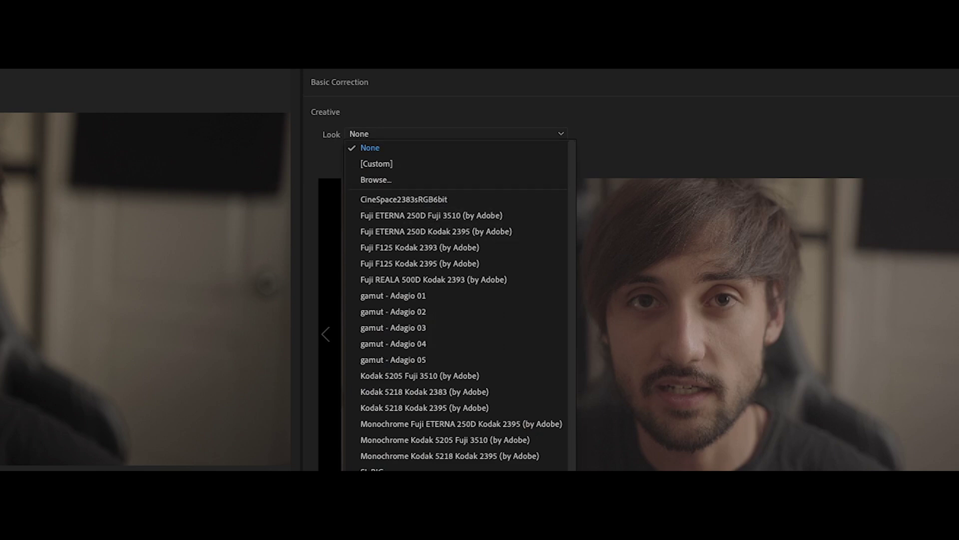
{"action": "scroll", "coordinate": [411, 229], "scroll_direction": "down", "scroll_amount": 6}
{"action": "scroll", "coordinate": [457, 305], "scroll_direction": "up", "scroll_amount": 6}
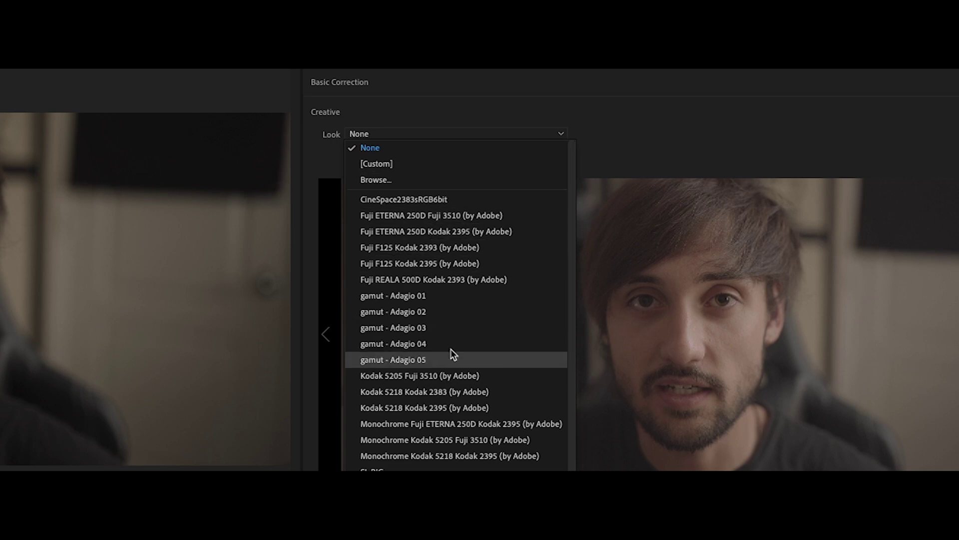
{"action": "left_click", "coordinate": [450, 262]}
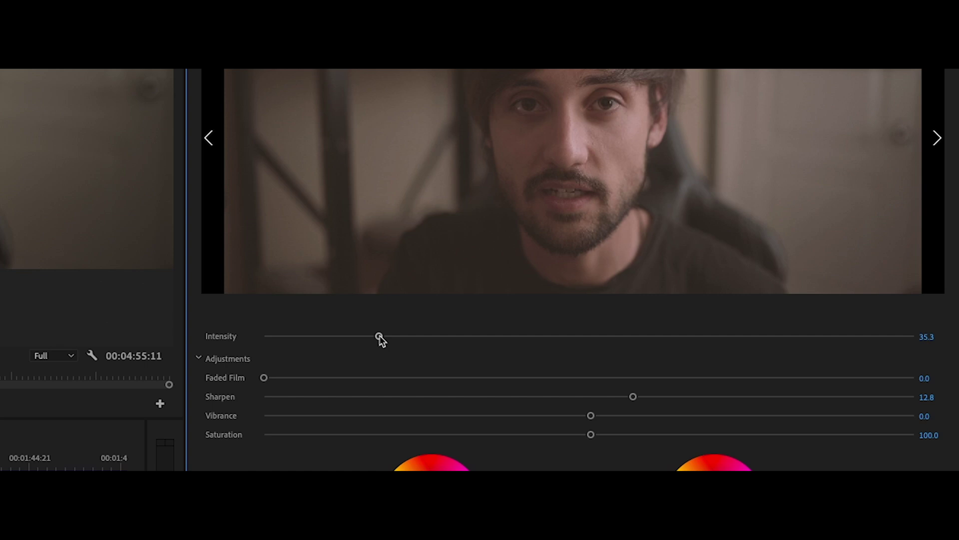
{"action": "left_click_drag", "start_coordinate": [379, 336], "coordinate": [745, 335]}
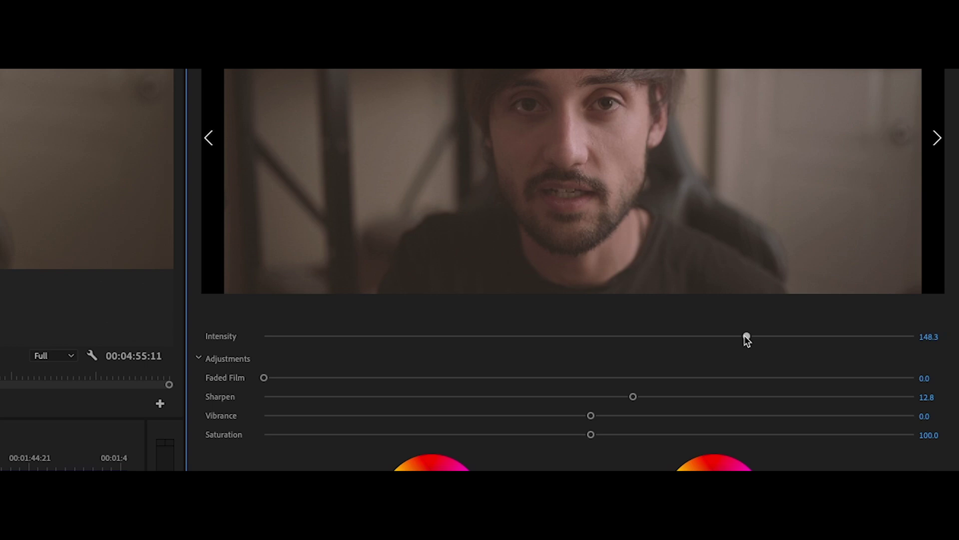
{"action": "left_click_drag", "start_coordinate": [747, 337], "coordinate": [266, 356]}
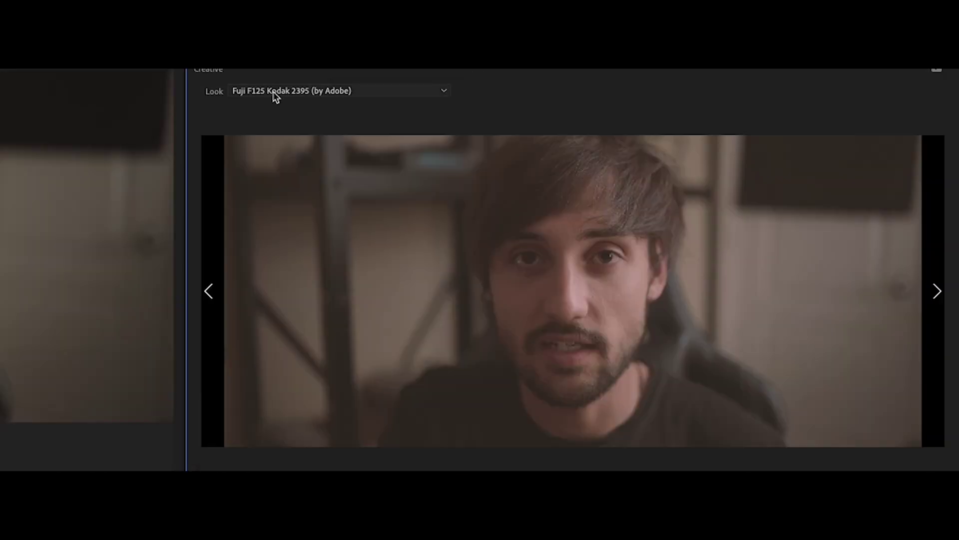
- Browse for a custom look, find lut.cube in Downloads > Luts, then cancel without loading
{"action": "left_click", "coordinate": [260, 95]}
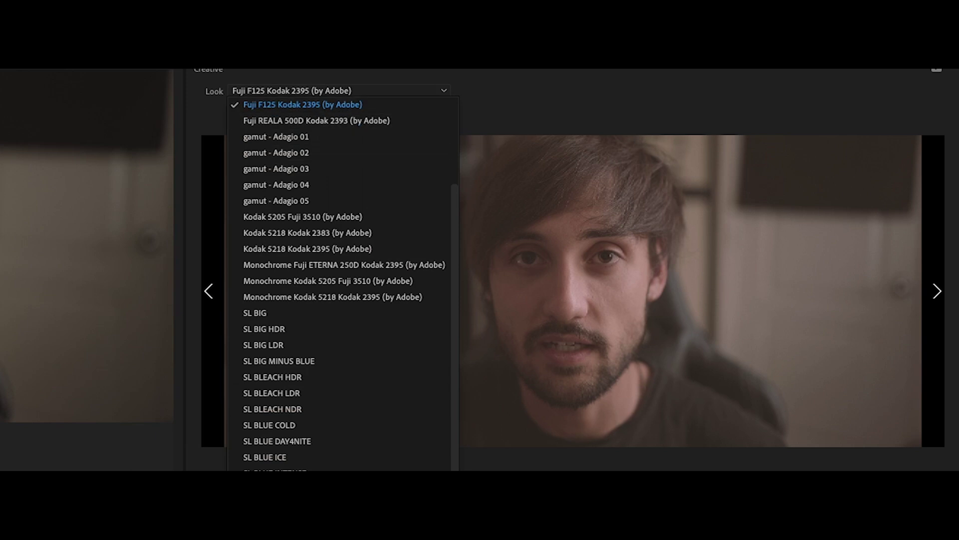
{"action": "scroll", "coordinate": [340, 280], "scroll_direction": "down", "scroll_amount": 4}
{"action": "scroll", "coordinate": [339, 280], "scroll_direction": "up", "scroll_amount": 6}
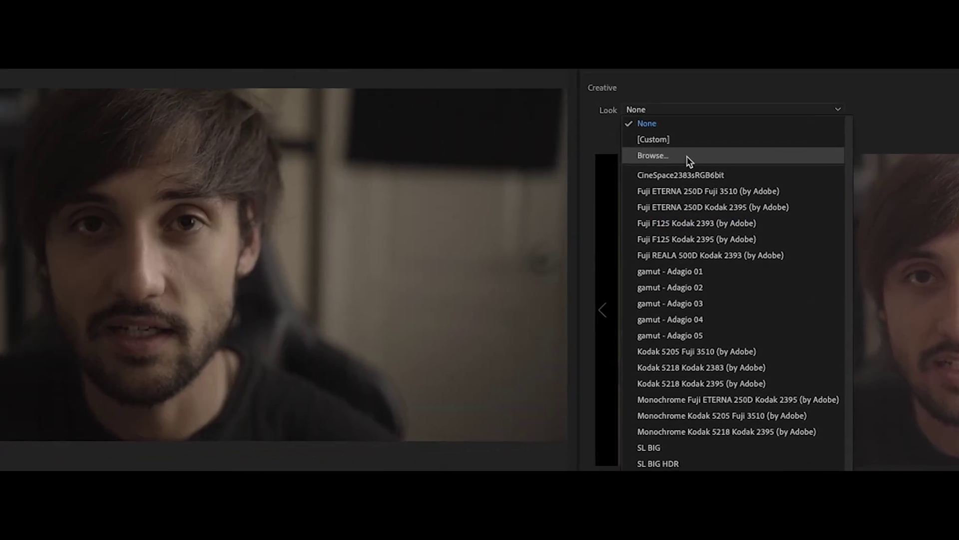
{"action": "left_click", "coordinate": [278, 142]}
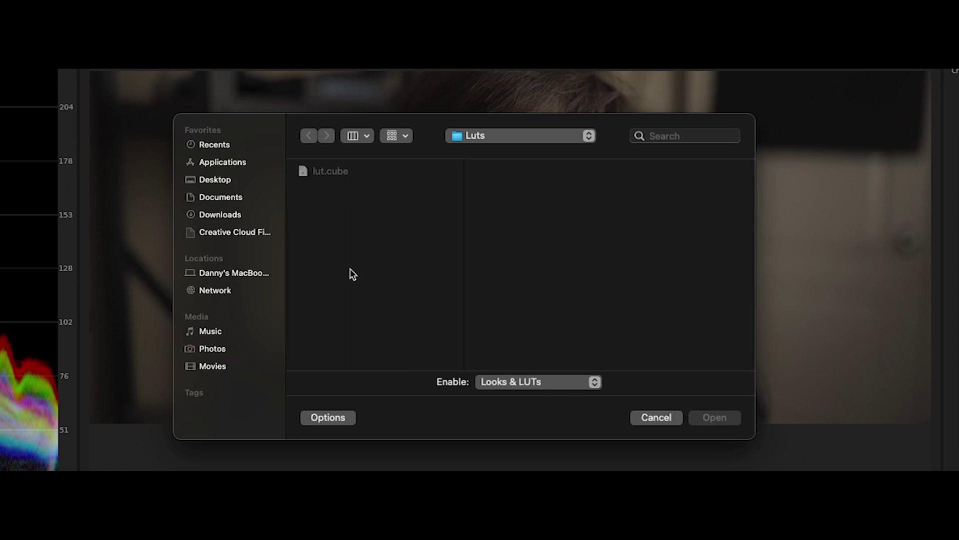
{"action": "left_click", "coordinate": [220, 215]}
{"action": "scroll", "coordinate": [397, 317], "scroll_direction": "down", "scroll_amount": 10}
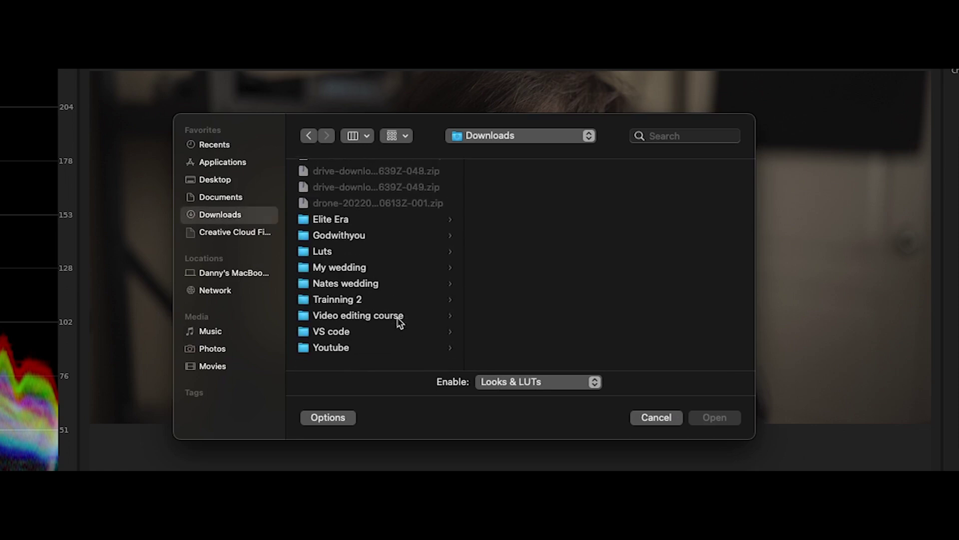
{"action": "left_click", "coordinate": [399, 258]}
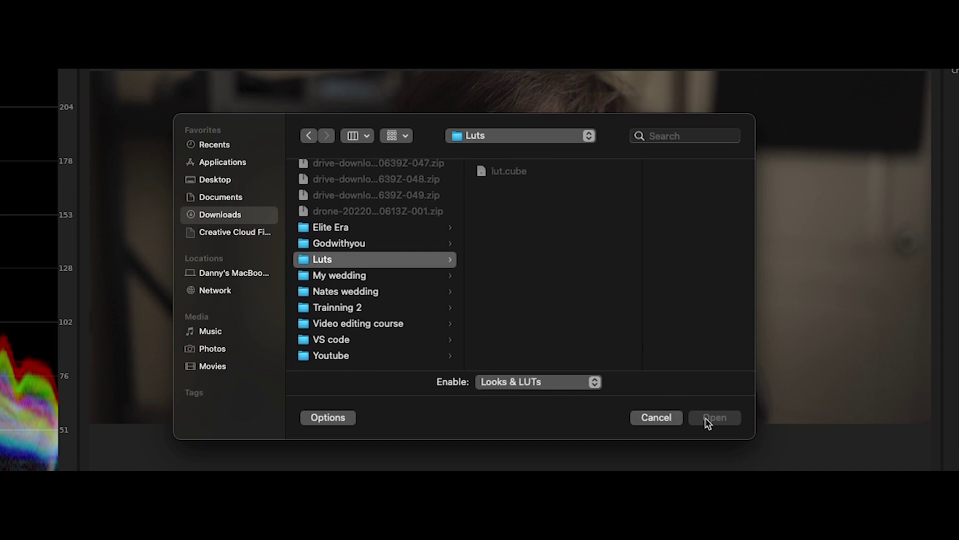
{"action": "left_click", "coordinate": [672, 420]}
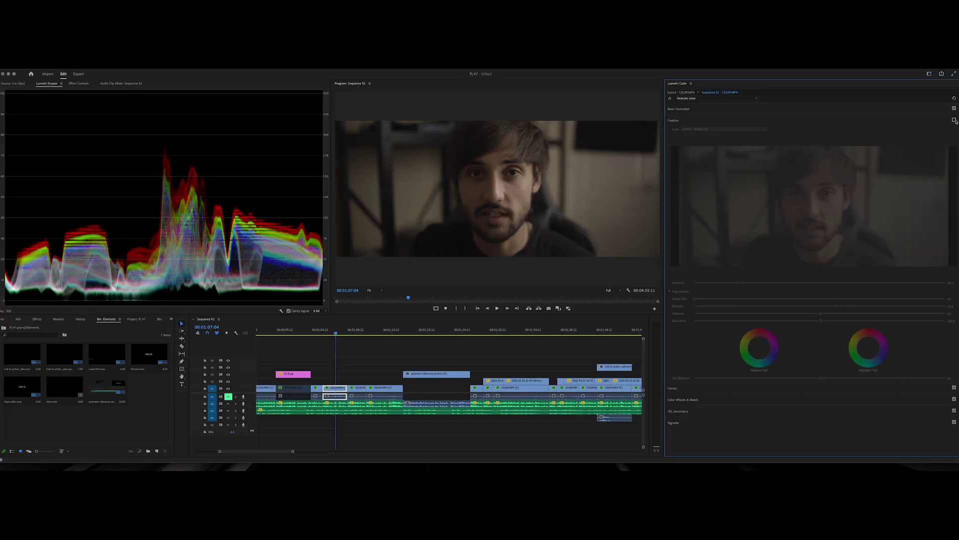
- Tick the Creative checkbox in Lumetri Color to enable the Creative look section
{"action": "left_click", "coordinate": [955, 120]}
{"action": "left_click", "coordinate": [955, 120]}
{"action": "left_click", "coordinate": [955, 121]}
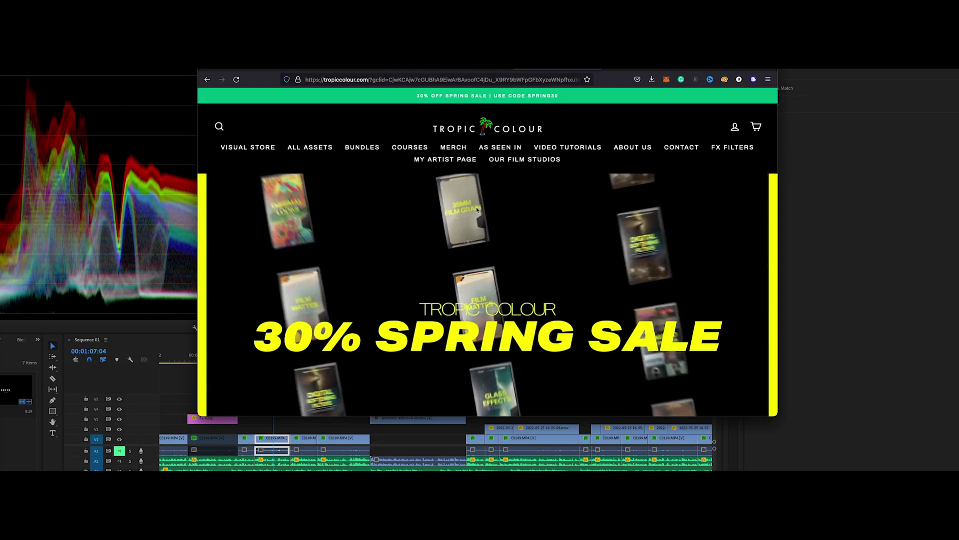
- Scroll down the Tropic Colour homepage and open the COLOR collection's SHOP THIS tile
{"action": "scroll", "coordinate": [488, 267], "scroll_direction": "down", "scroll_amount": 5}
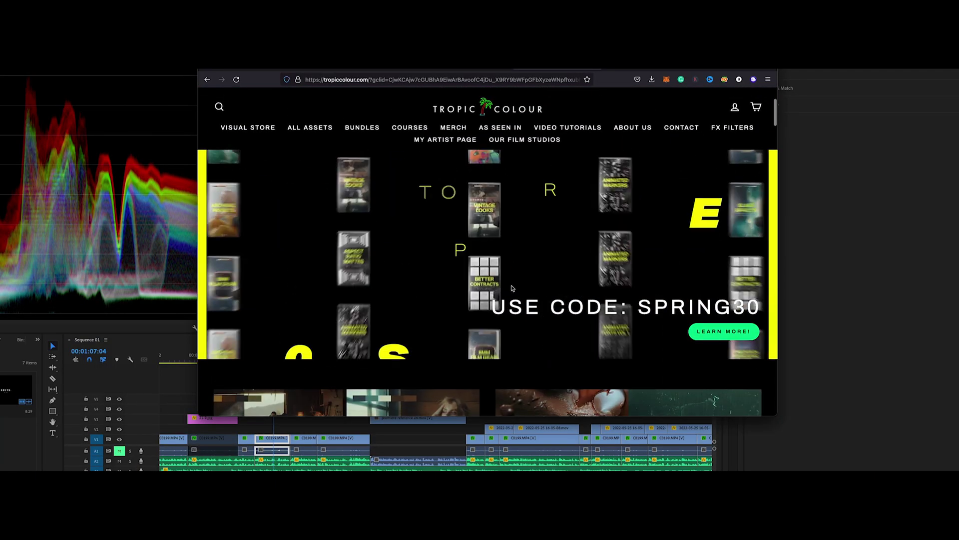
{"action": "scroll", "coordinate": [522, 345], "scroll_direction": "down", "scroll_amount": 3}
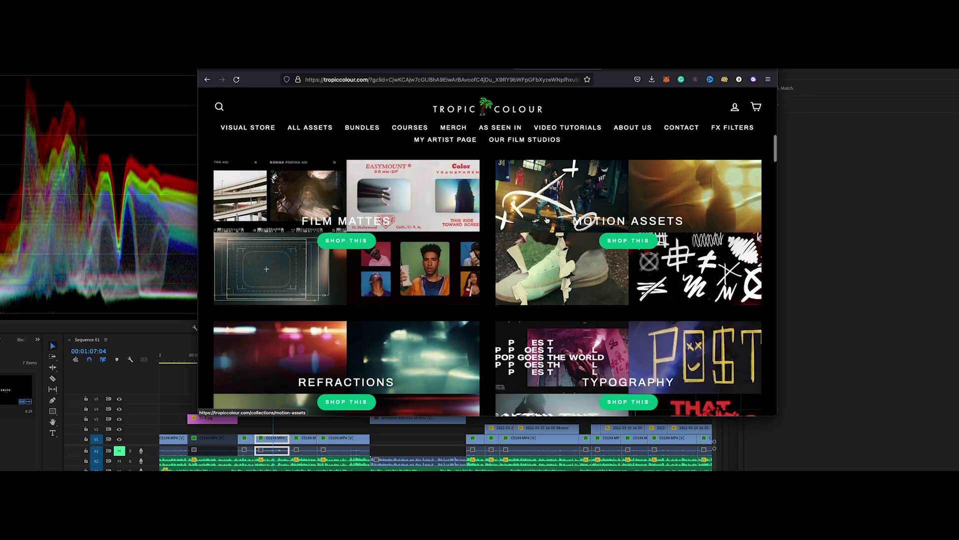
{"action": "scroll", "coordinate": [637, 279], "scroll_direction": "down", "scroll_amount": 2}
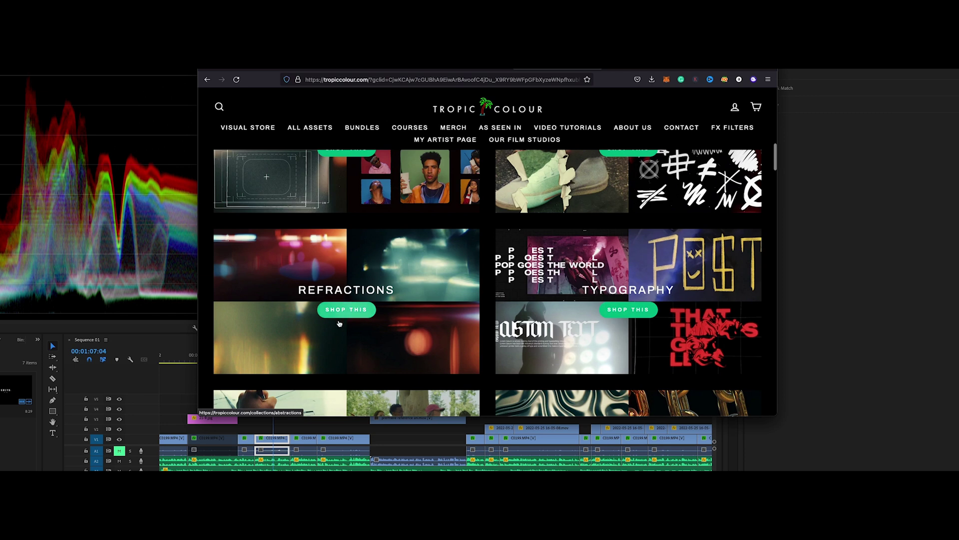
{"action": "scroll", "coordinate": [449, 319], "scroll_direction": "down", "scroll_amount": 6}
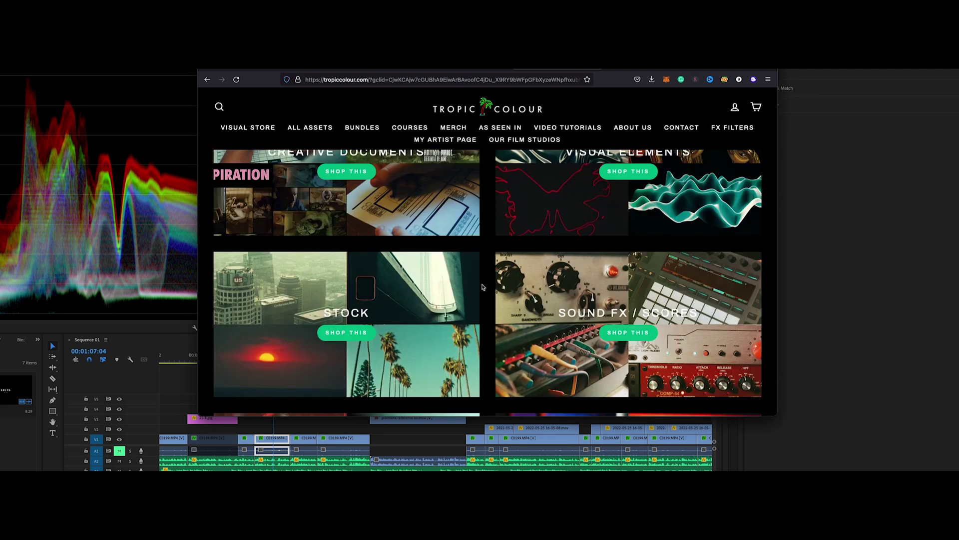
{"action": "scroll", "coordinate": [483, 286], "scroll_direction": "up", "scroll_amount": 5}
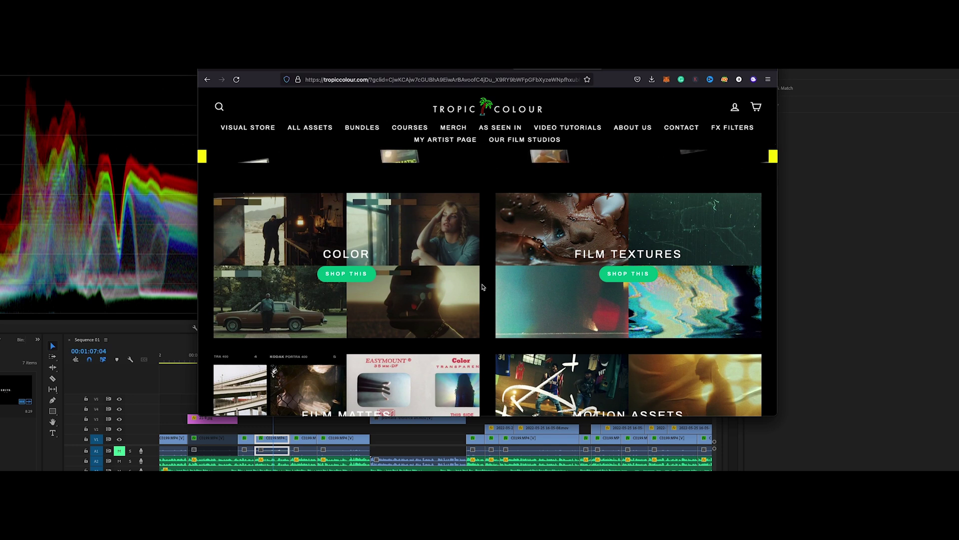
{"action": "left_click", "coordinate": [349, 275]}
{"action": "scroll", "coordinate": [394, 313], "scroll_direction": "down", "scroll_amount": 2}
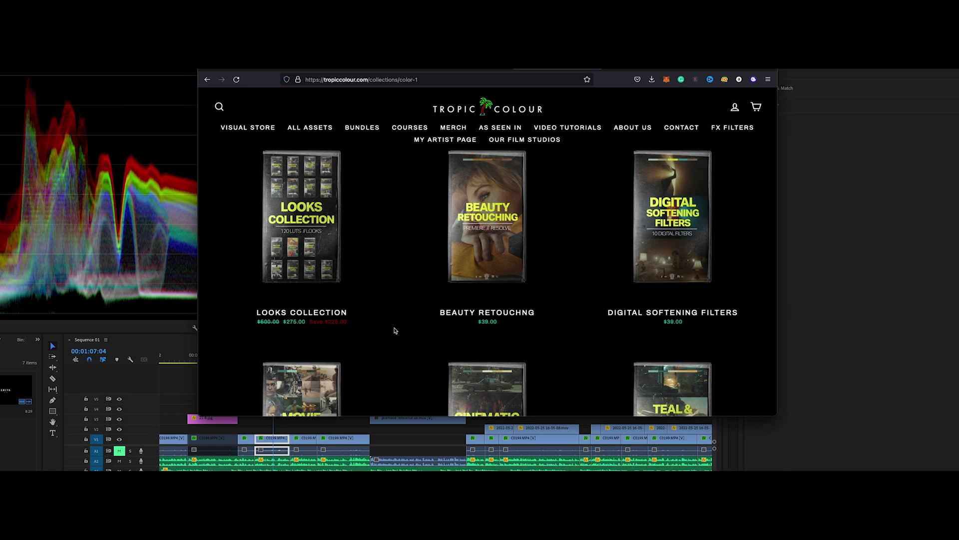
{"action": "scroll", "coordinate": [395, 330], "scroll_direction": "down", "scroll_amount": 3}
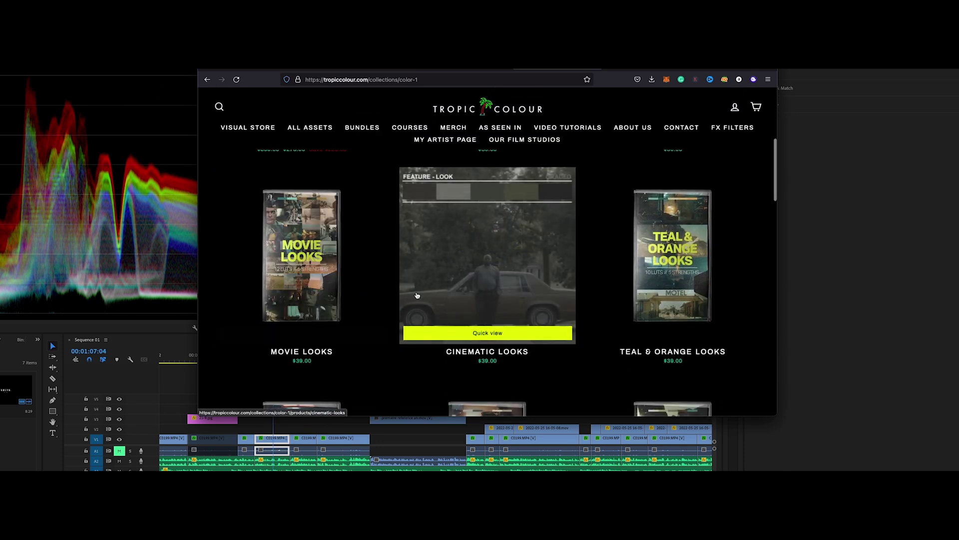
{"action": "scroll", "coordinate": [403, 367], "scroll_direction": "down", "scroll_amount": 1}
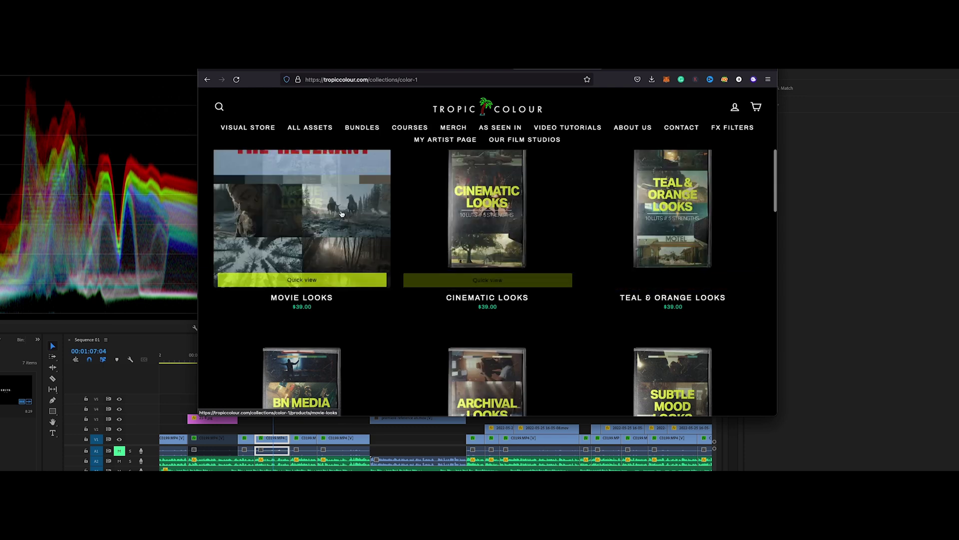
{"action": "scroll", "coordinate": [428, 364], "scroll_direction": "up", "scroll_amount": 1}
{"action": "scroll", "coordinate": [576, 334], "scroll_direction": "down", "scroll_amount": 1}
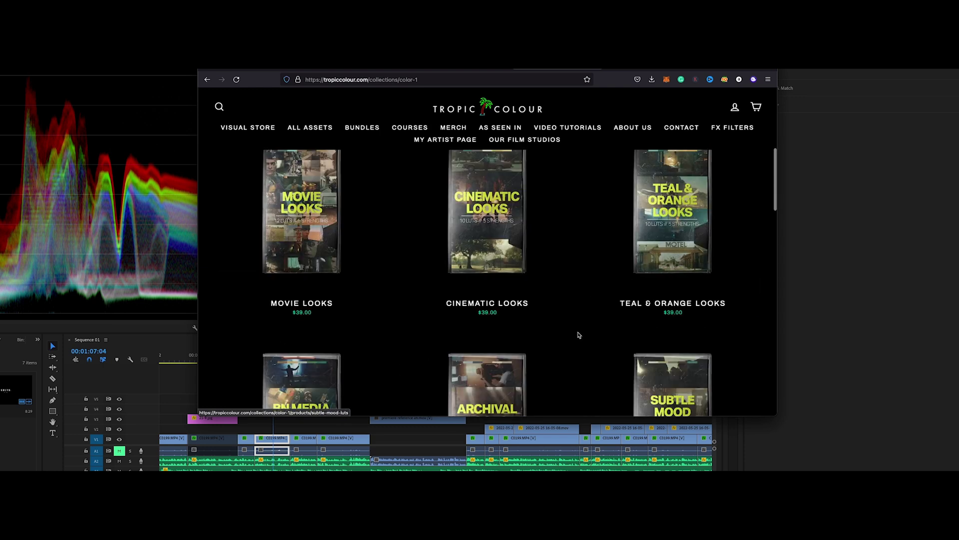
{"action": "scroll", "coordinate": [580, 333], "scroll_direction": "up", "scroll_amount": 1}
{"action": "scroll", "coordinate": [580, 333], "scroll_direction": "down", "scroll_amount": 1}
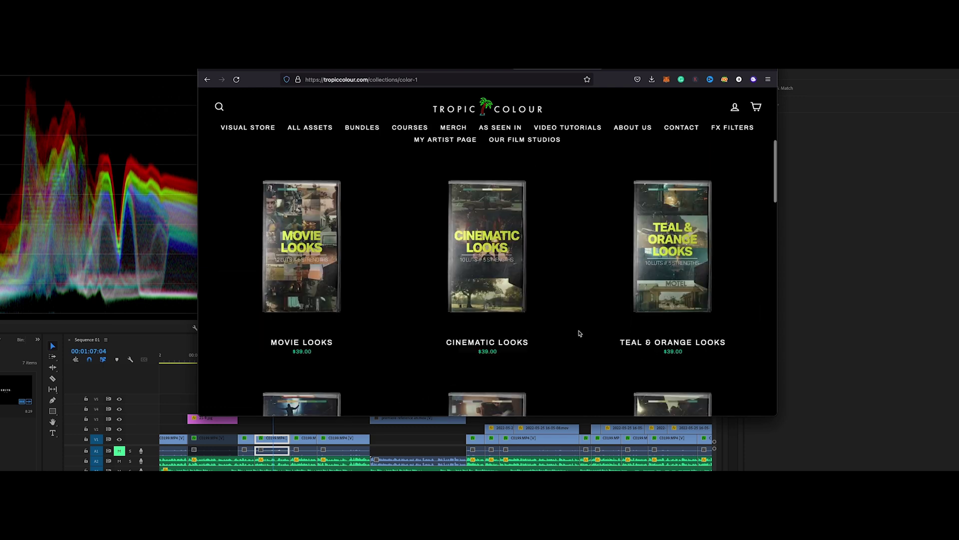
{"action": "scroll", "coordinate": [652, 247], "scroll_direction": "up", "scroll_amount": 1}
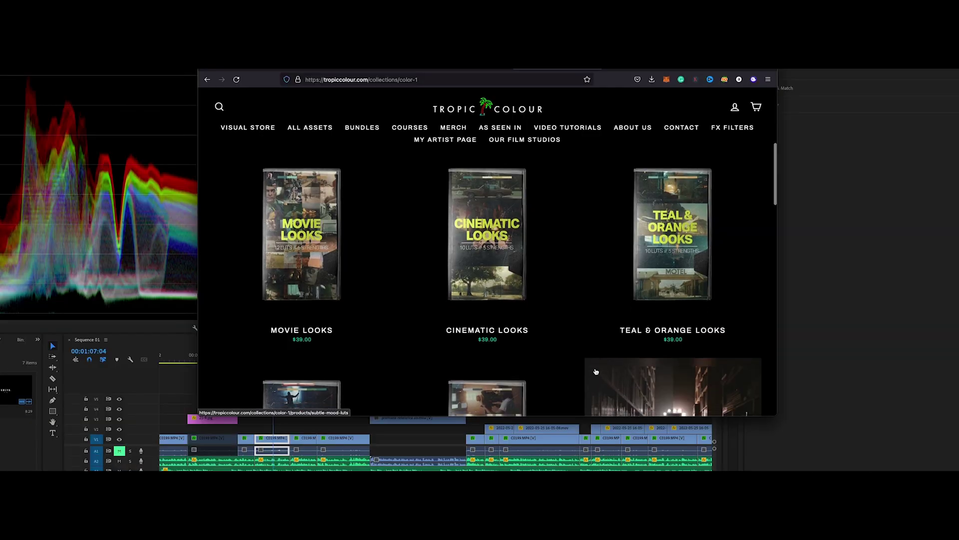
{"action": "scroll", "coordinate": [595, 371], "scroll_direction": "down", "scroll_amount": 4}
{"action": "scroll", "coordinate": [596, 371], "scroll_direction": "down", "scroll_amount": 2}
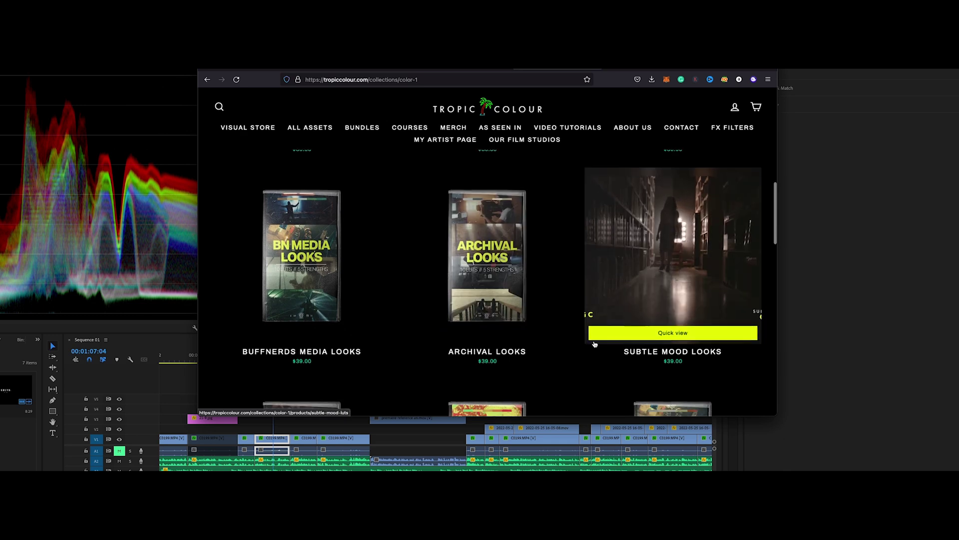
{"action": "scroll", "coordinate": [581, 363], "scroll_direction": "down", "scroll_amount": 3}
{"action": "scroll", "coordinate": [581, 362], "scroll_direction": "down", "scroll_amount": 4}
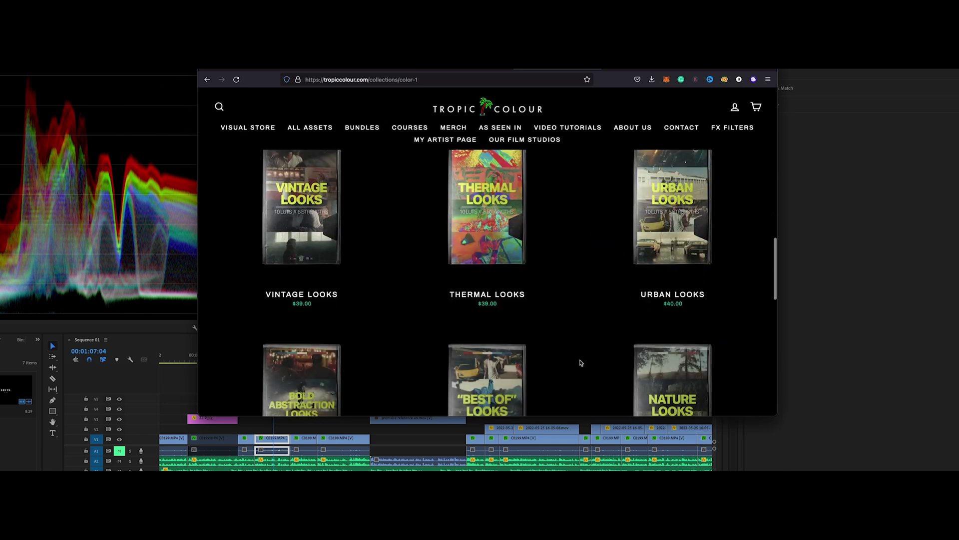